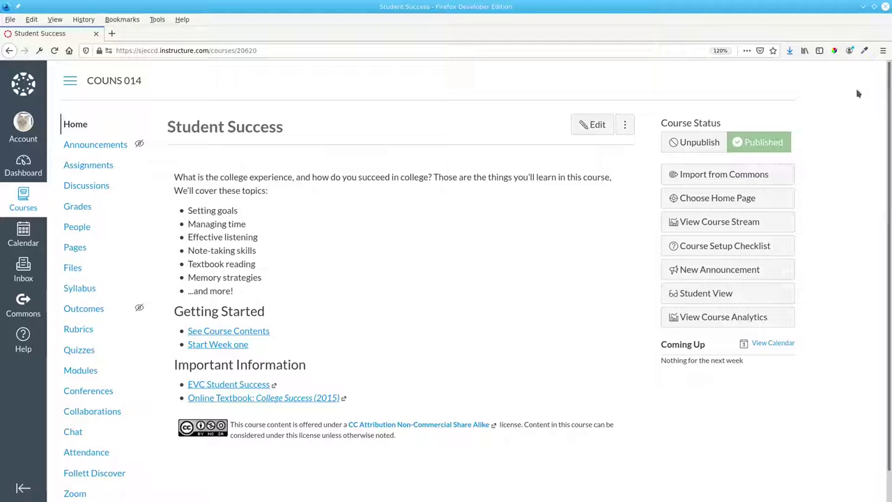
Go to the COUNS 014 Files page and add a new, unnamed folder at the top of the list
left_click(73, 268)
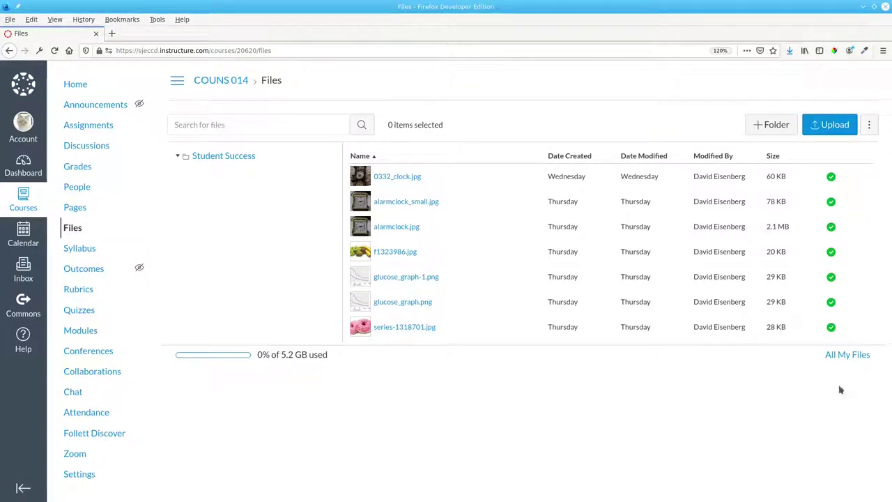
left_click(757, 130)
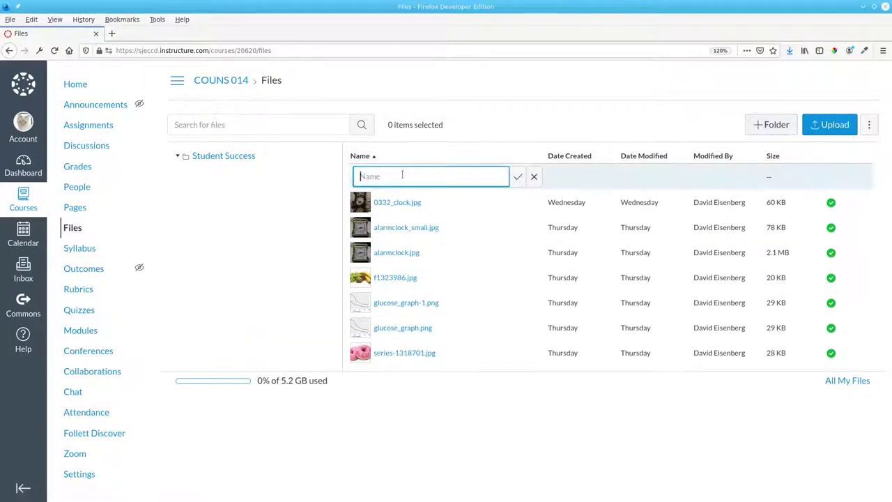
Create folders 'Week 1 - Learning Styles' and 'Week 2 - Personality', then open Week 1
type("Week 1 ")
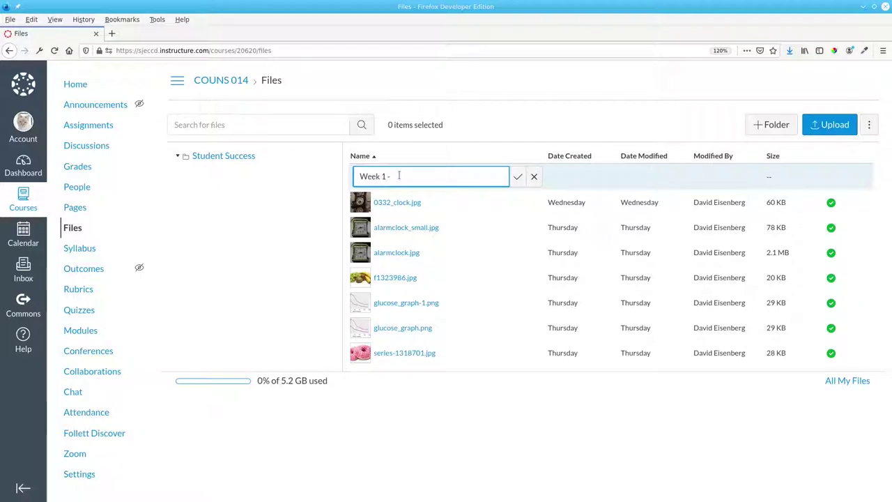
type("- Learning Styles")
key("Return")
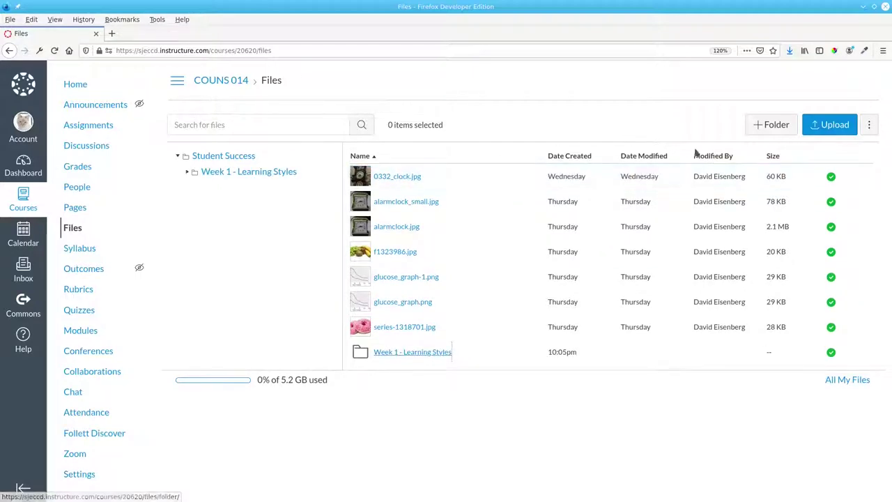
left_click(758, 126)
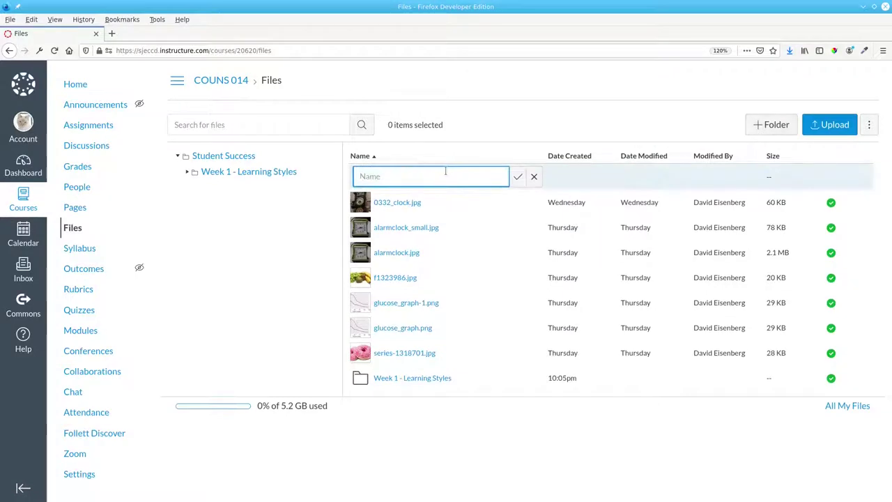
type("Week 2 - Personality")
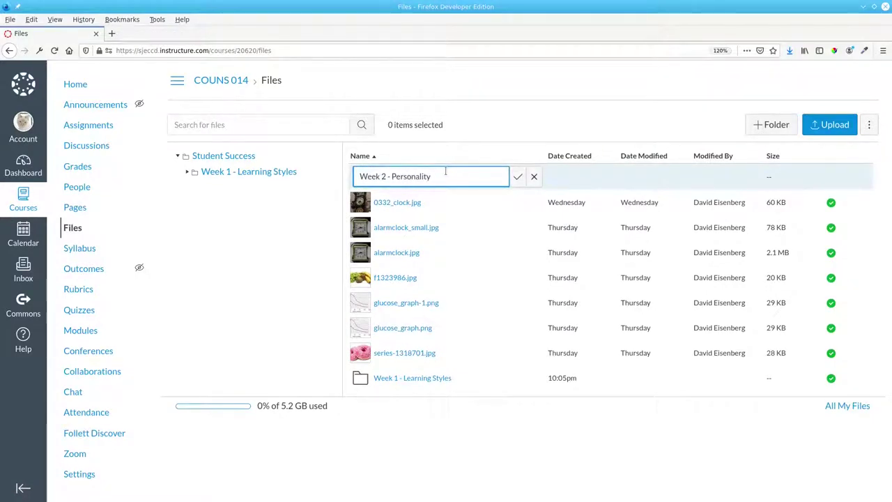
key("Return")
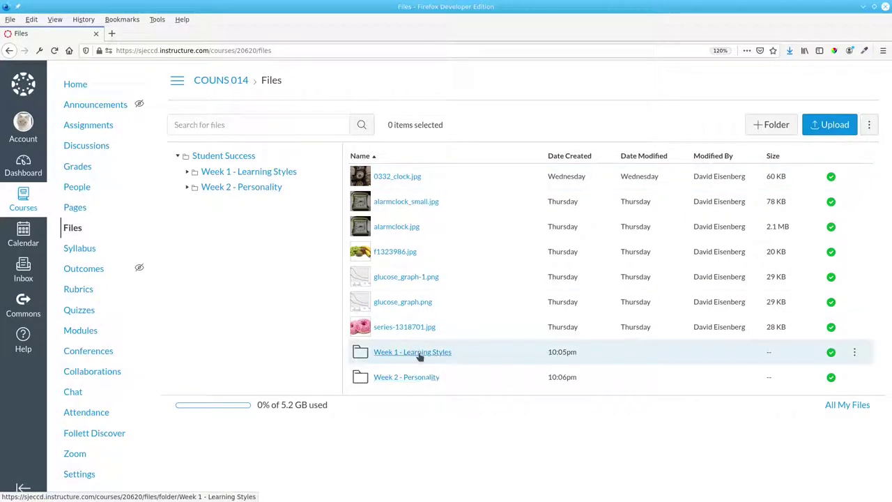
left_click(432, 350)
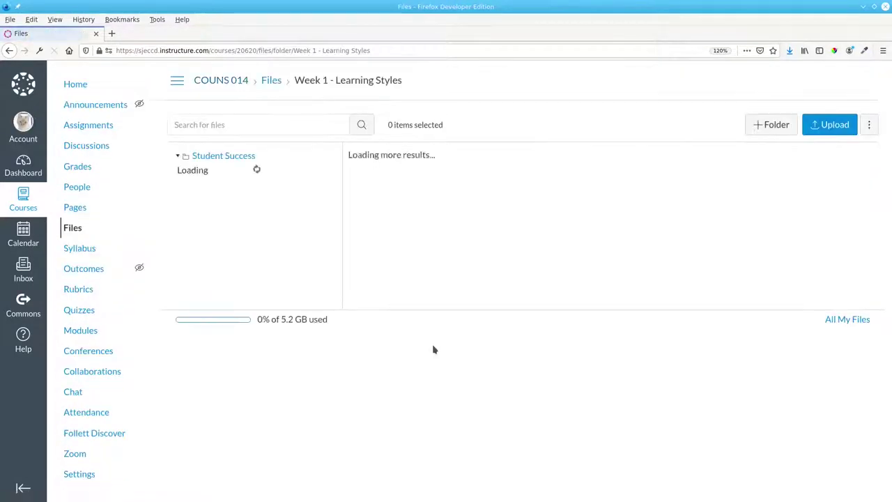
Upload three handouts, including Getting to know you.doc and LearningStyleInventory.pdf, into Week 1
left_click(827, 124)
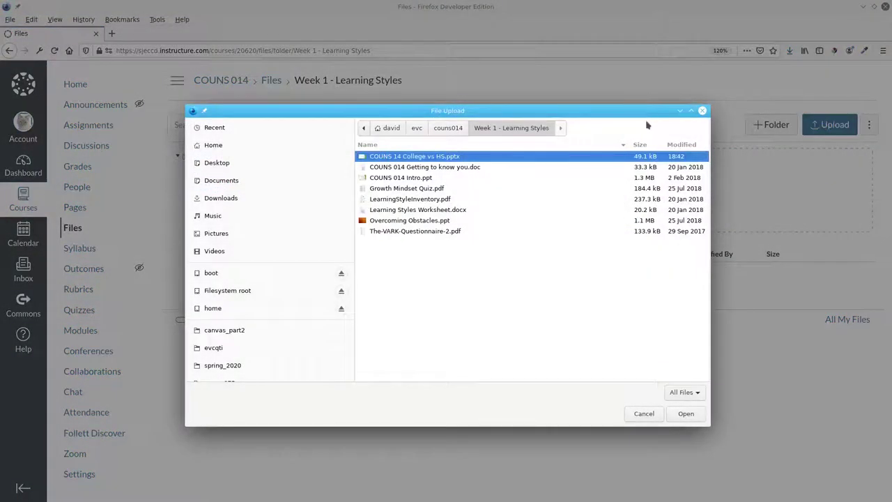
left_click(459, 167, "ctrl")
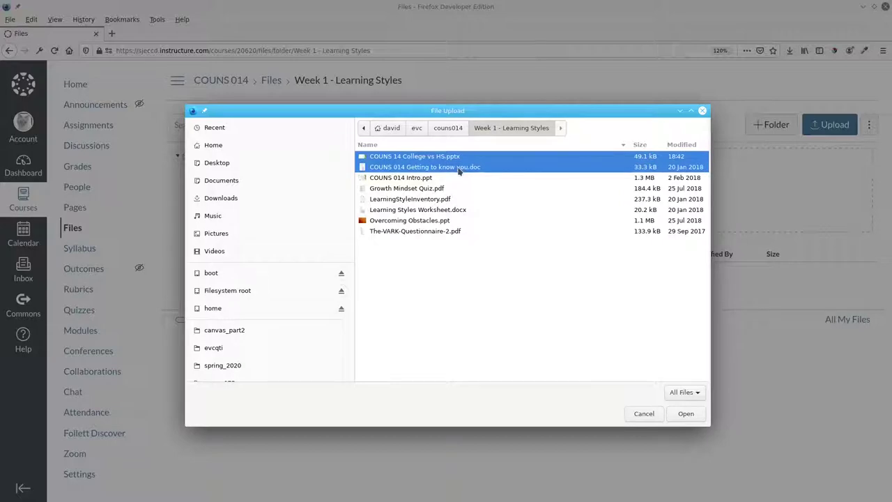
left_click(445, 201, "ctrl")
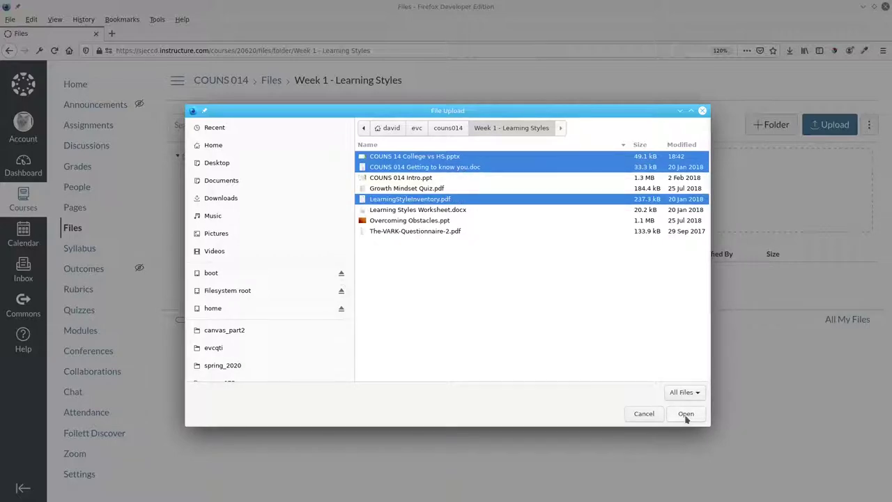
left_click(685, 414)
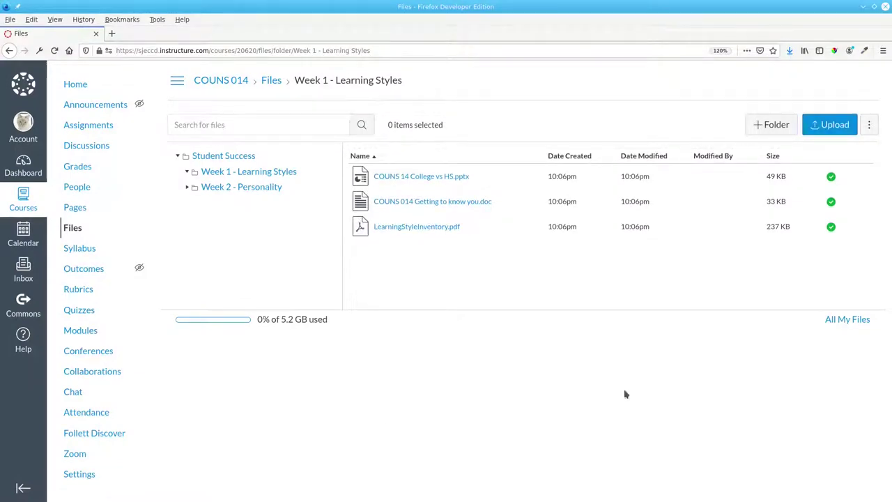
Upload COUNS 014 Week 2.ppt, True-Colors-Activity-1.pdf and True Colors Careers.docx into Week 2 - Personality
left_click(248, 188)
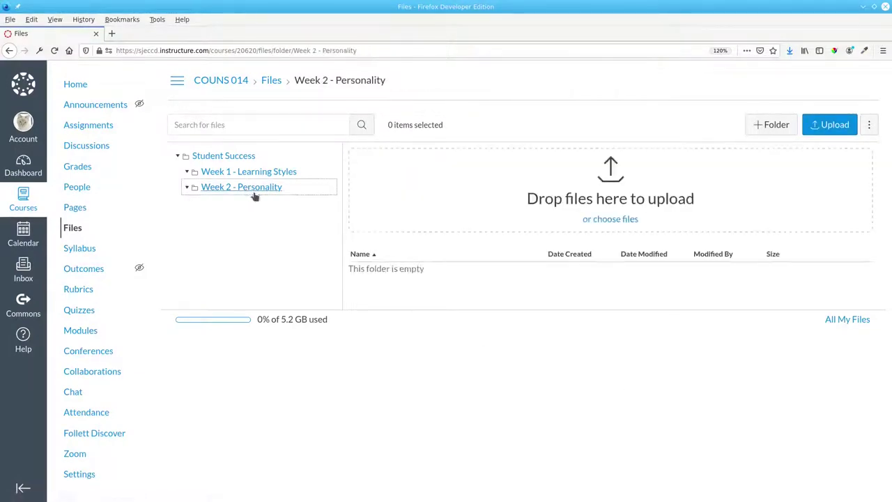
left_click(835, 127)
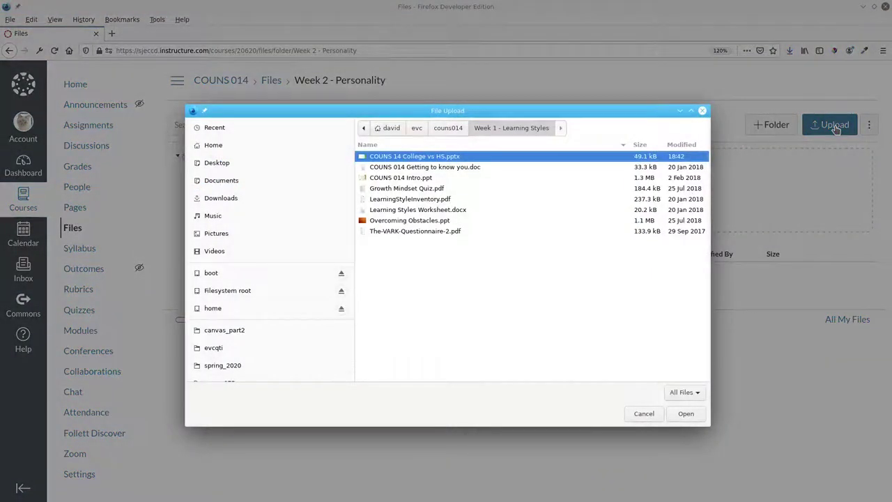
left_click(440, 131)
double_click(394, 200)
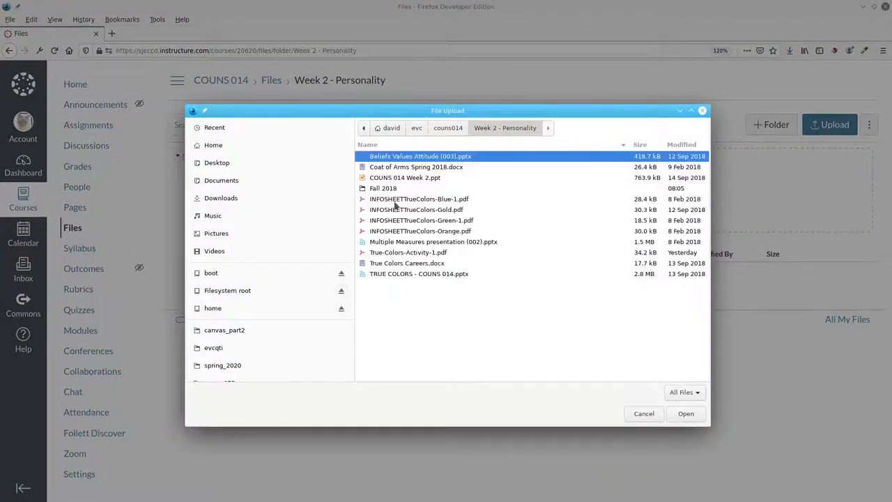
left_click(428, 180)
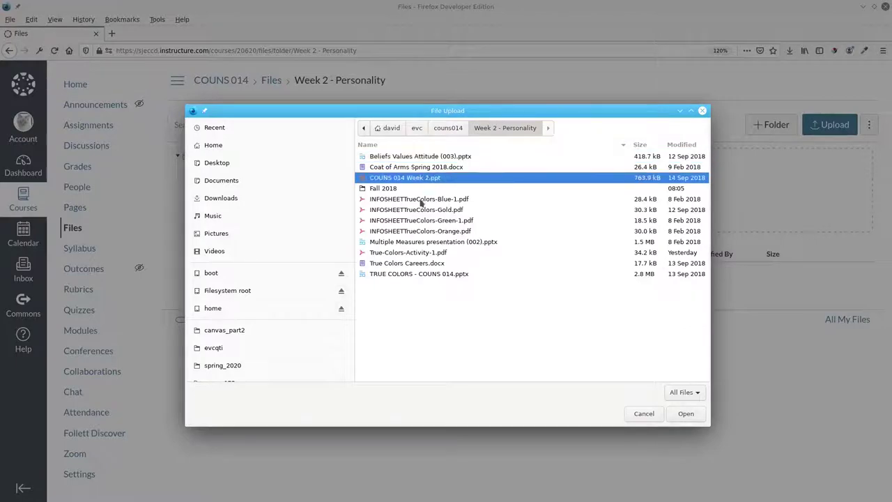
left_click(416, 252, "ctrl")
left_click(422, 263, "ctrl")
left_click(686, 414)
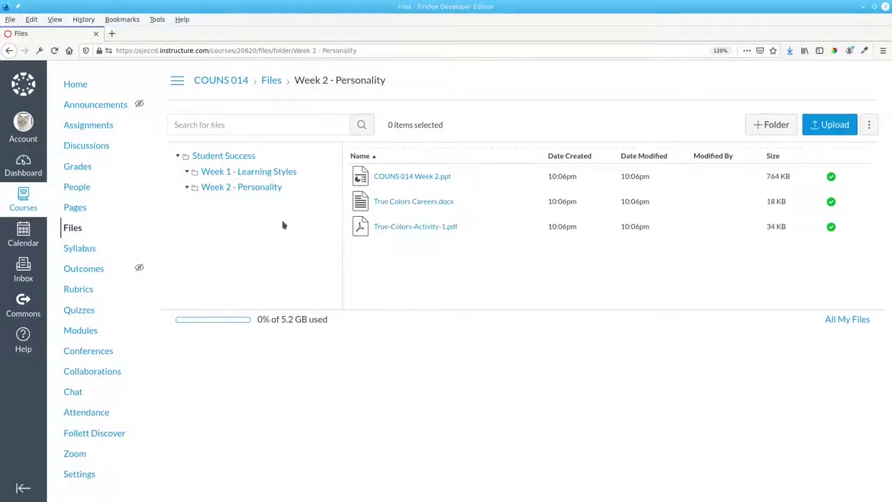
left_click(225, 156)
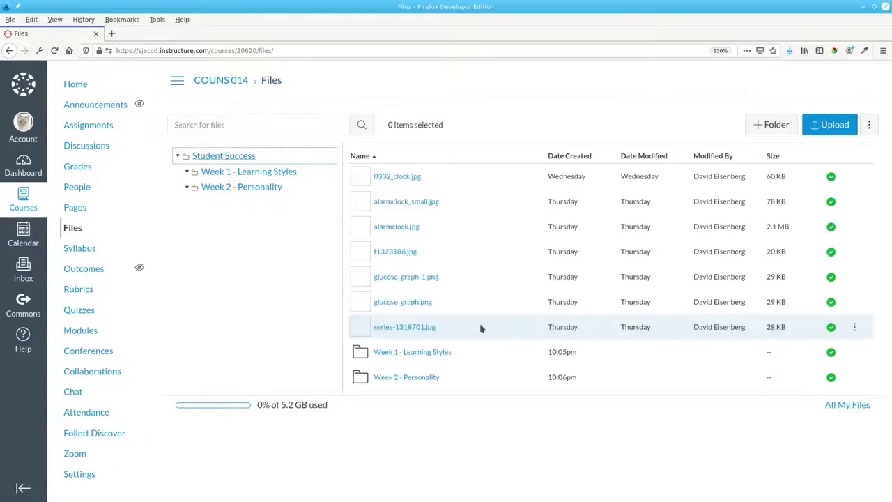
Upload week3-6.zip to the top-level files and expand it into the Week 3–6 folders
left_click(829, 125)
left_click(448, 128)
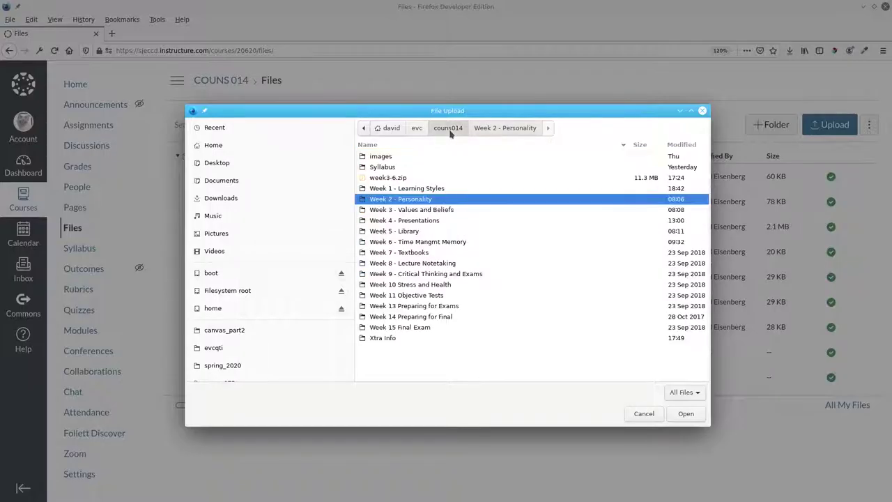
left_click(398, 179)
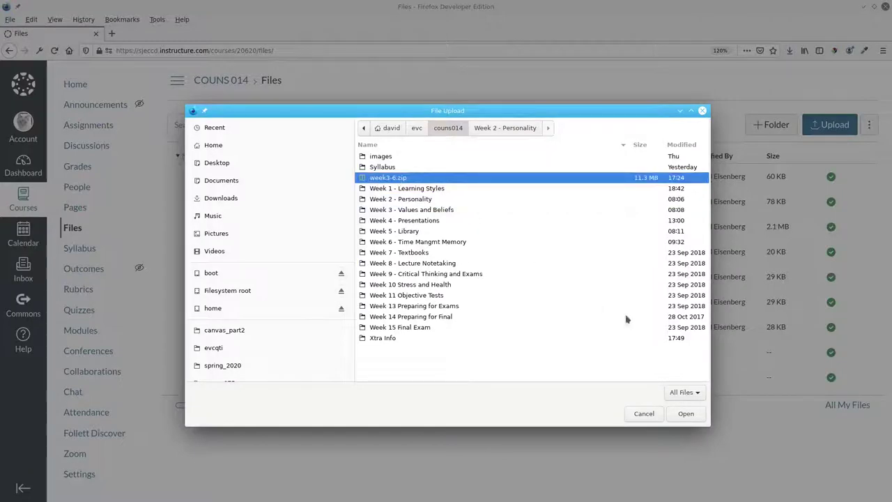
left_click(686, 414)
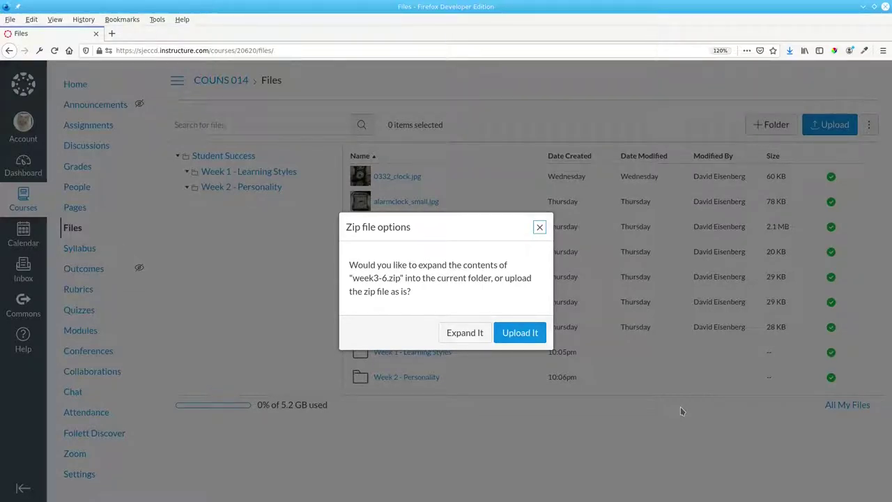
left_click(457, 333)
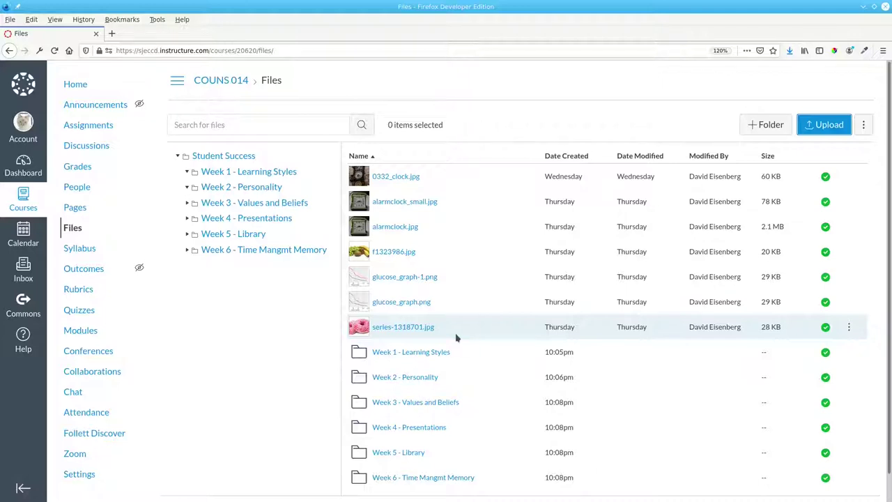
left_click(72, 334)
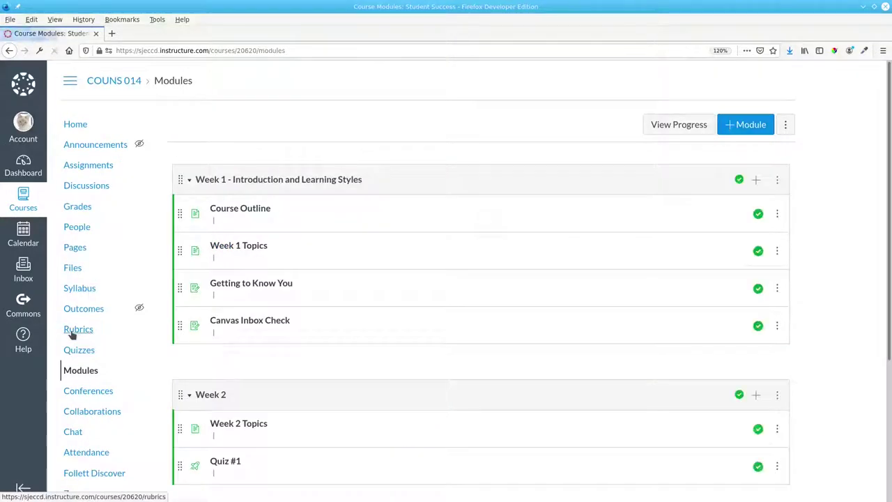
Add COUNS 14 College vs HS.pptx, Getting to know you.doc and LearningStyleInventory.pdf to the Week 1 module
left_click(756, 179)
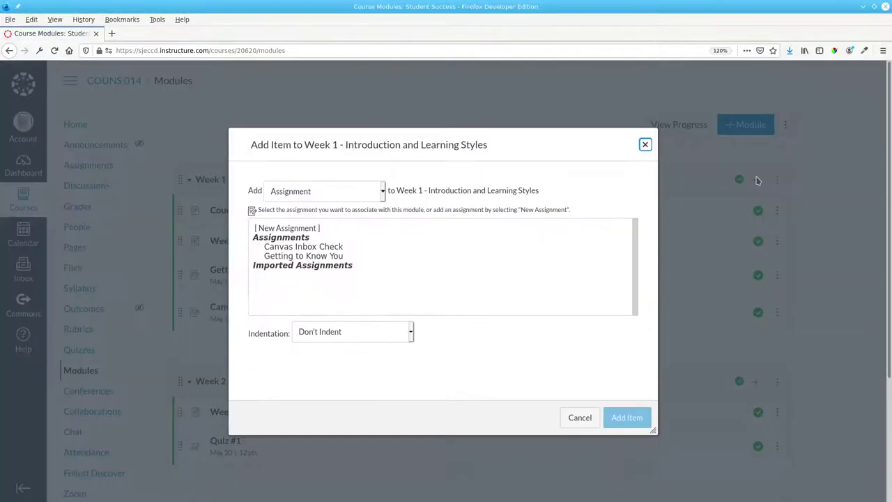
left_click(382, 192)
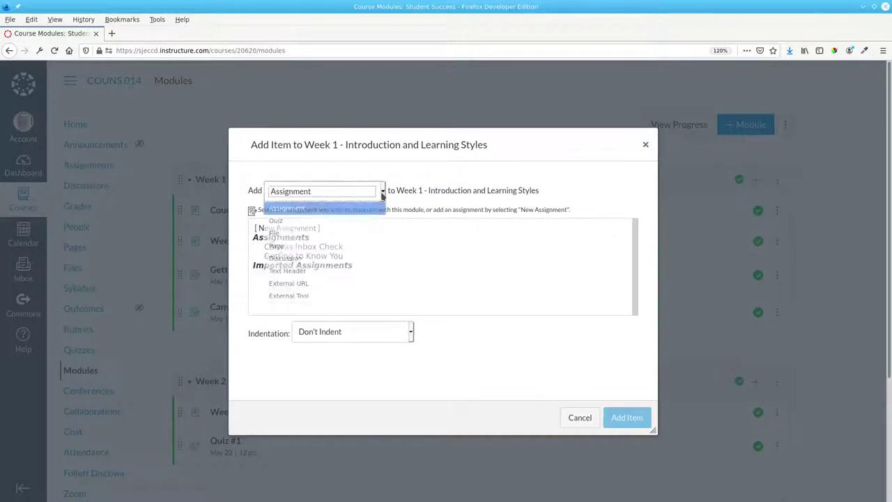
left_click(300, 239)
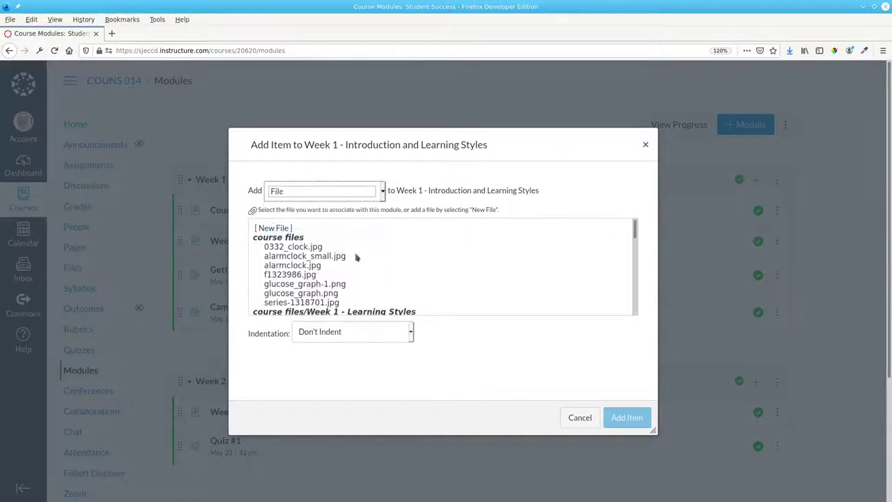
scroll(431, 263, "down", 3)
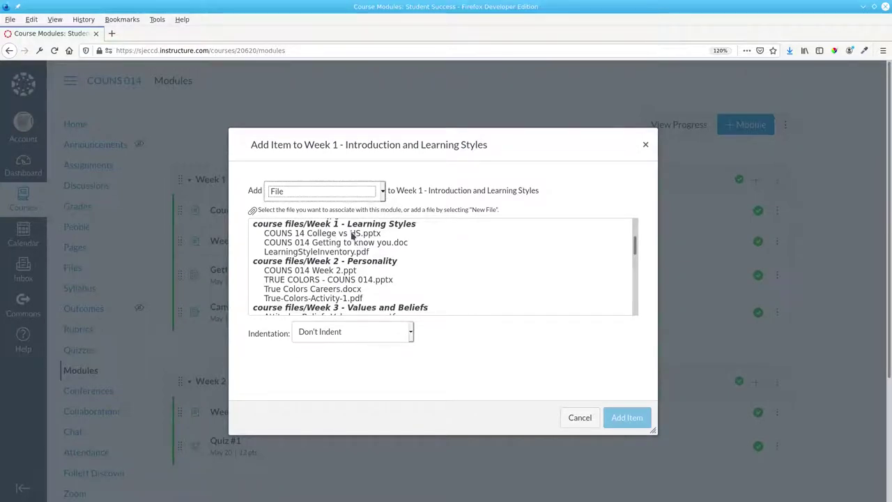
left_click(357, 234)
left_click(357, 242, "ctrl")
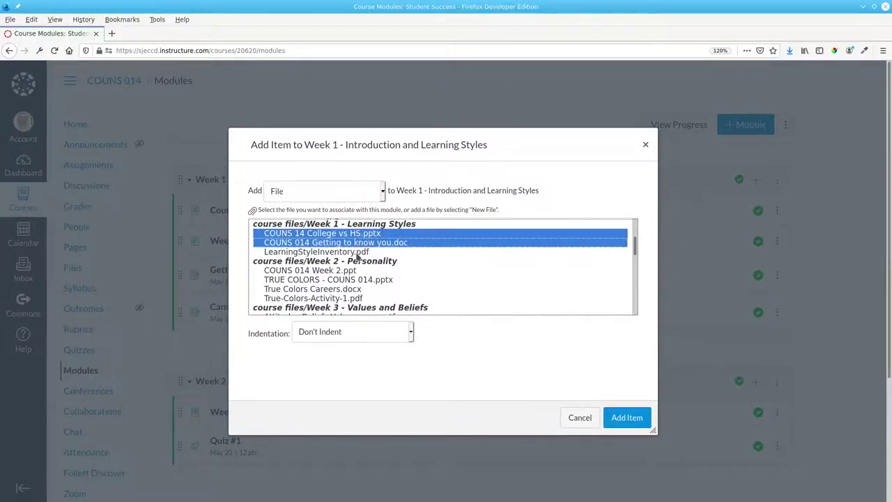
left_click(357, 252, "ctrl")
left_click(626, 417)
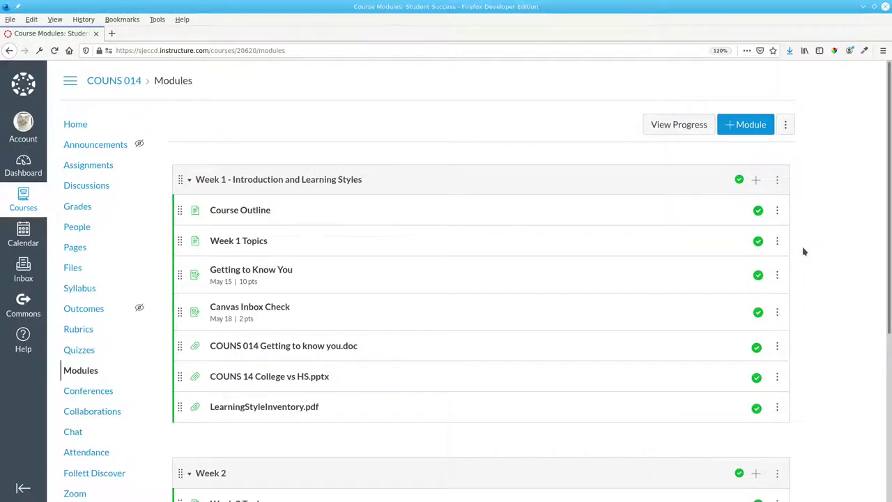
scroll(746, 175, "down", 5)
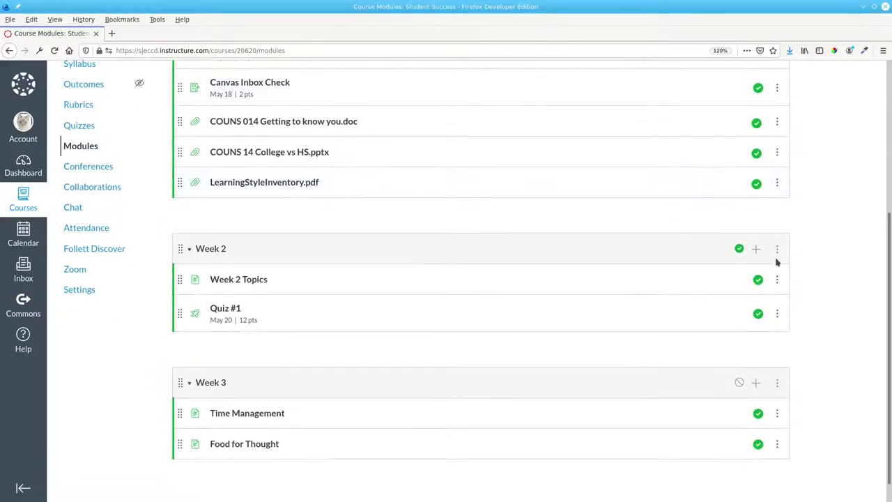
left_click(755, 248)
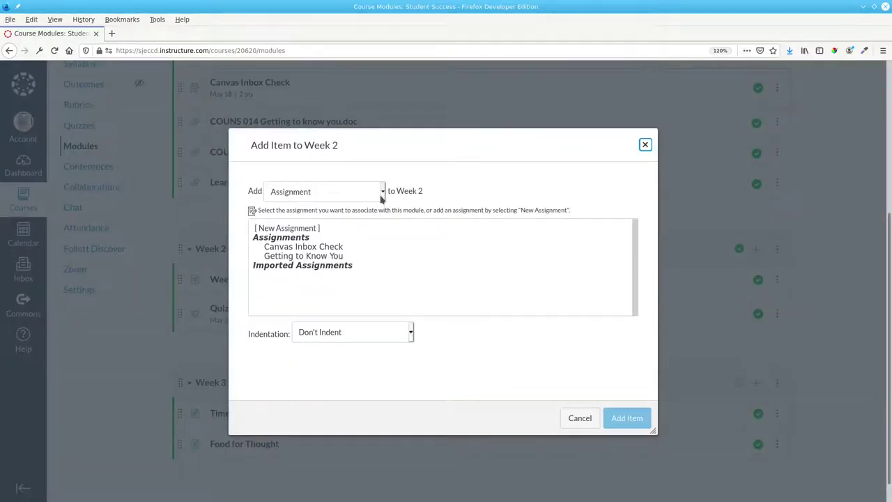
Add a new page item 'Files for Week 2' to the Week 2 module and open it
left_click(323, 192)
left_click(292, 234)
left_click(291, 229)
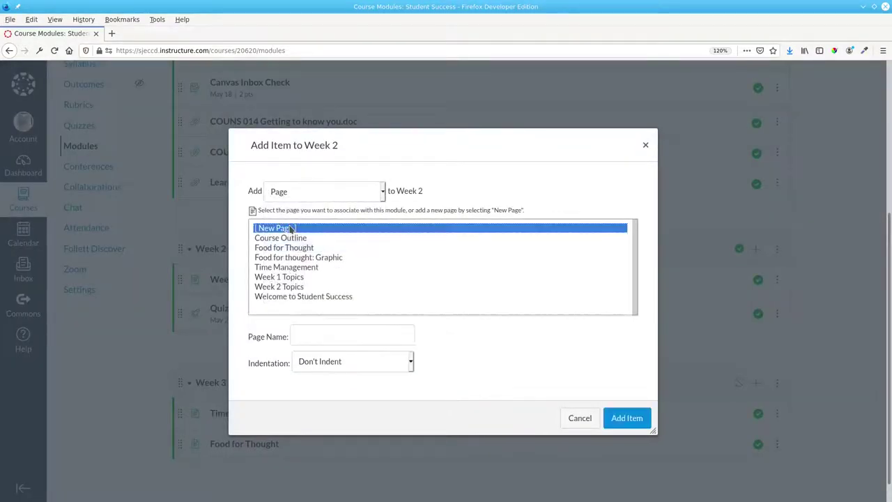
left_click(312, 334)
type("Fi")
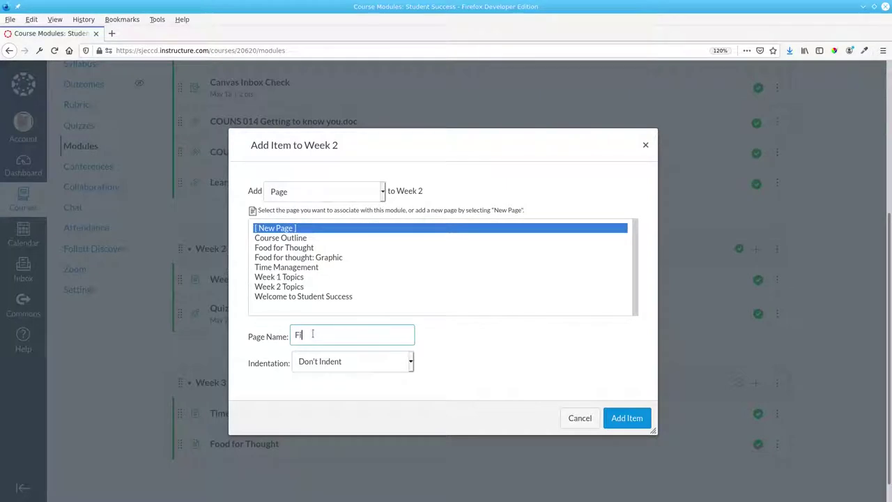
type("les for Week 2")
left_click(627, 420)
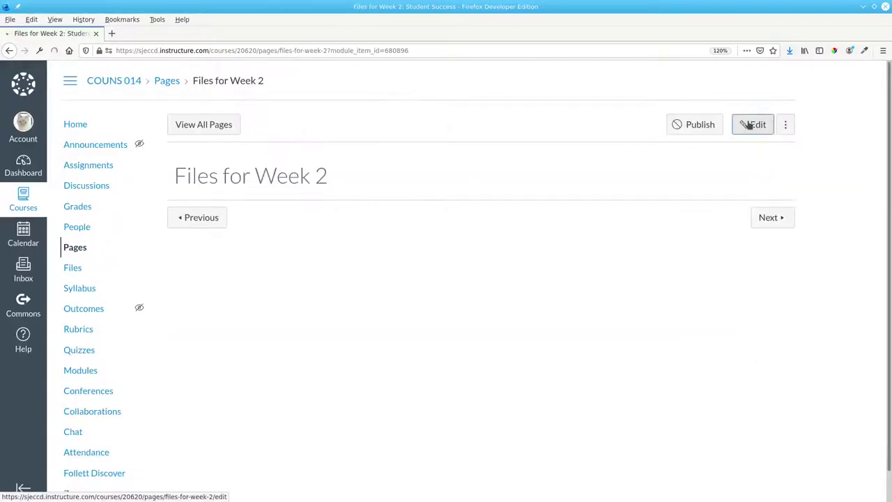
left_click(748, 124)
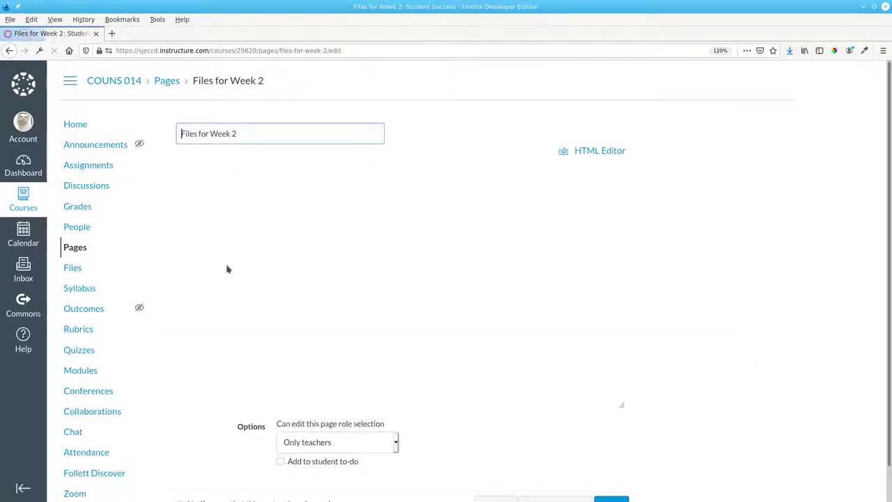
Write the True Colors metaphor intro line and bullets 'True Colors Presentation' and 'True Colors Careers'
type("He")
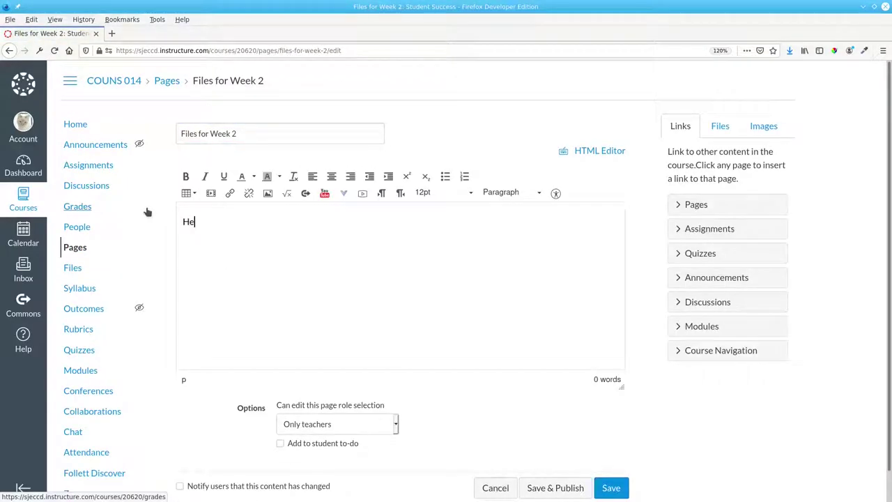
type("re are more materials")
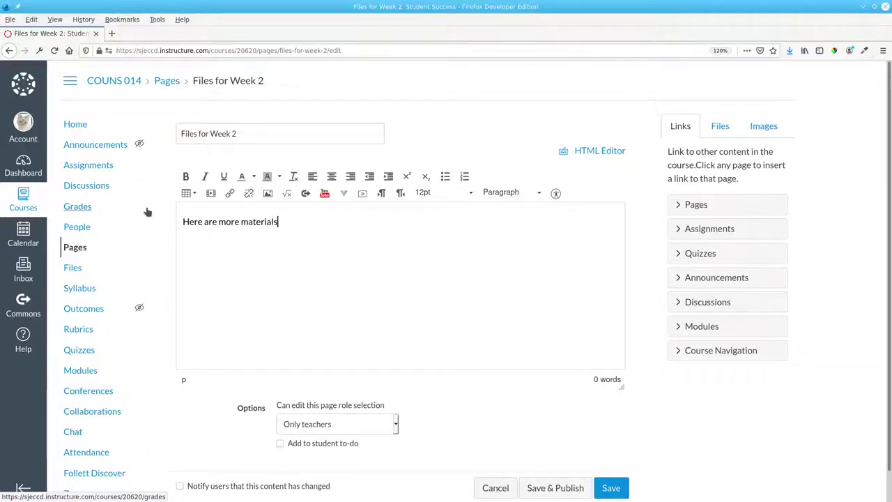
type(" about the “")
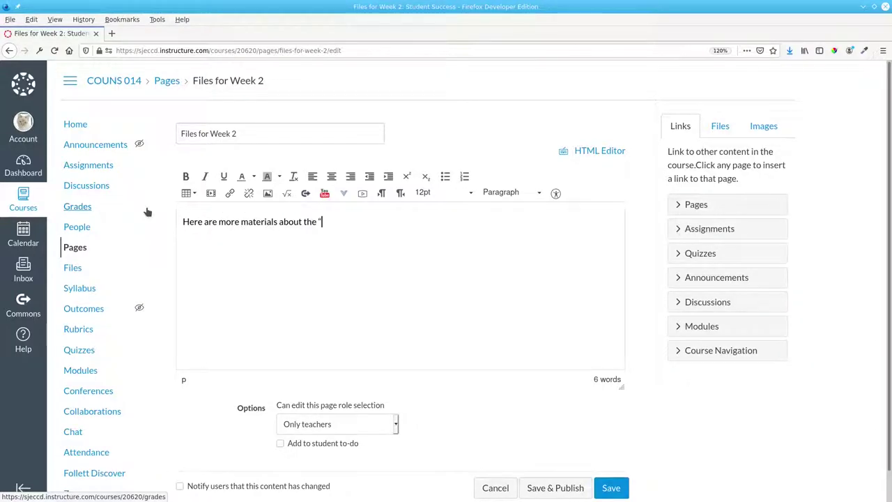
type("True Colors” mea")
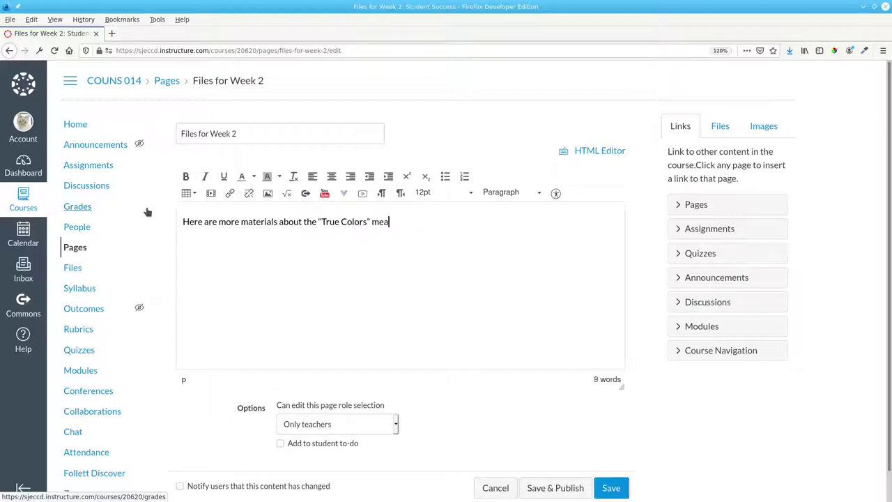
type("tphor:")
key("Return")
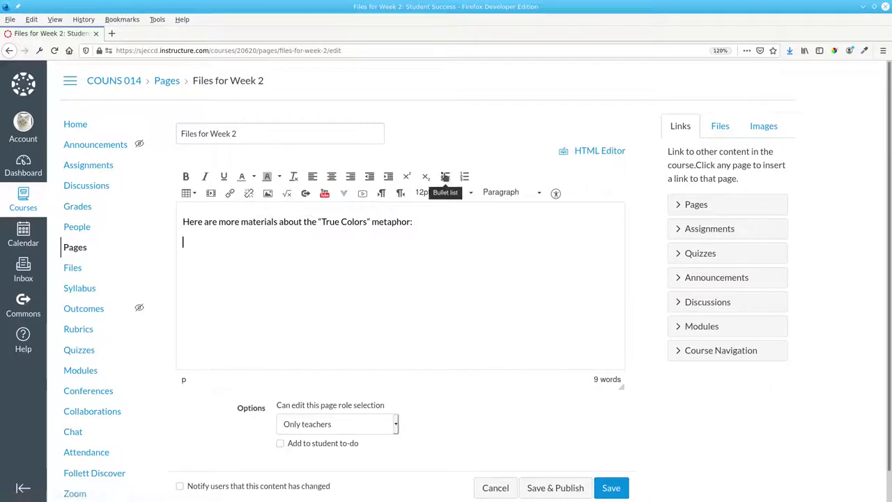
left_click(446, 177)
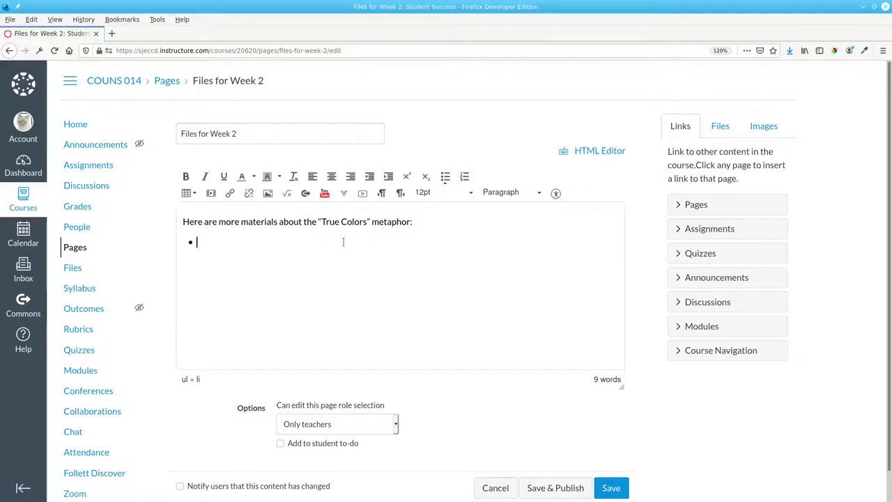
type("True Colors Presentation")
key("Return")
type("True Colors Careers")
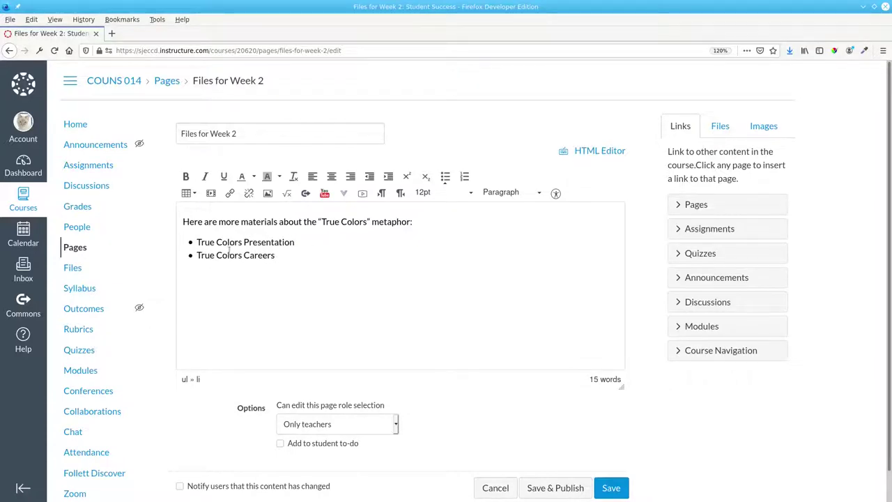
left_click_drag(197, 241, 297, 241)
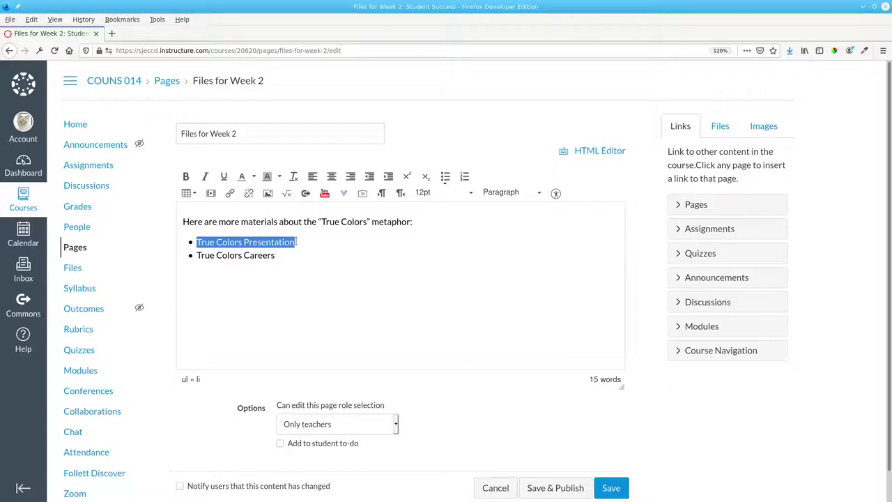
left_click(720, 133)
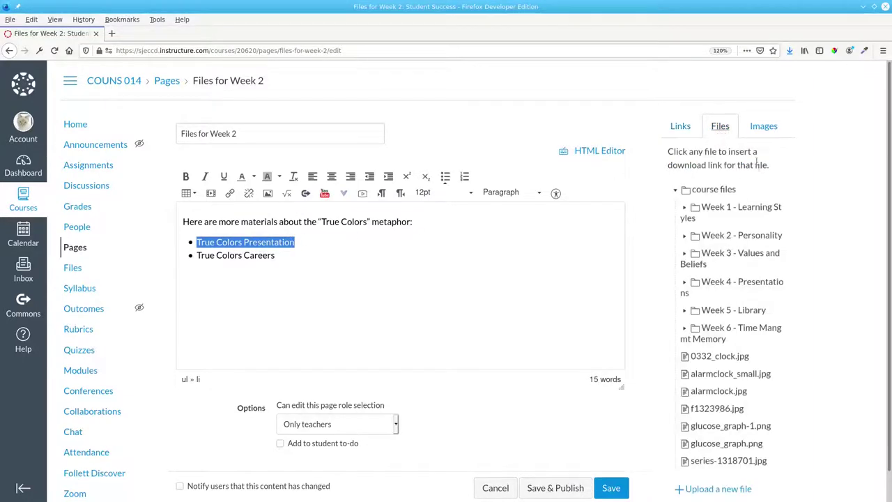
Link the two bullets to the TRUE COLORS pptx and True Colors Careers.docx, then save and publish
left_click(684, 237)
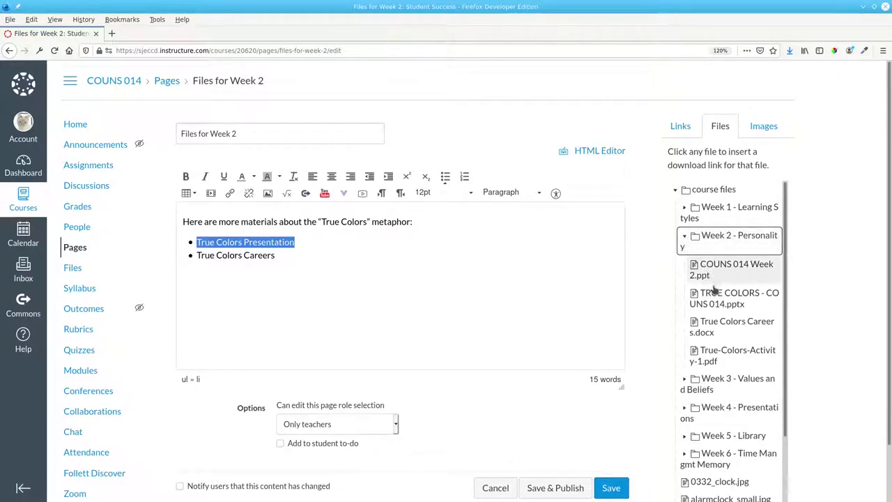
left_click(716, 297)
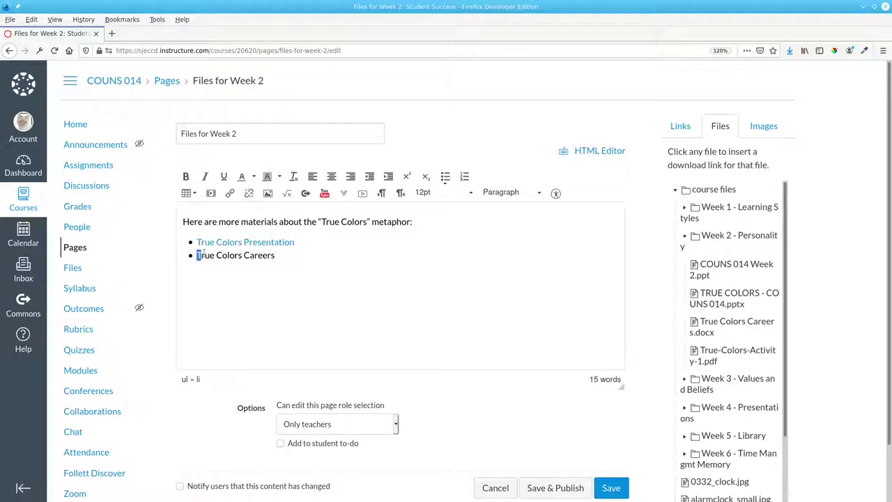
left_click_drag(195, 255, 279, 255)
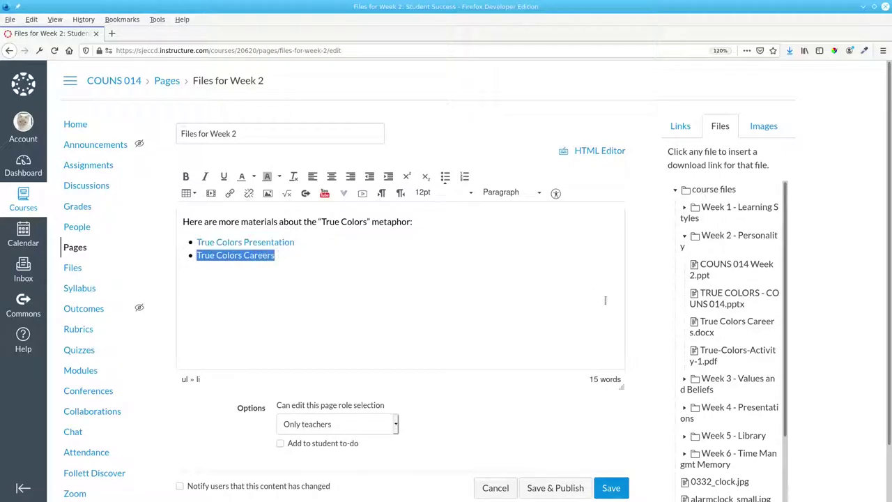
left_click(696, 335)
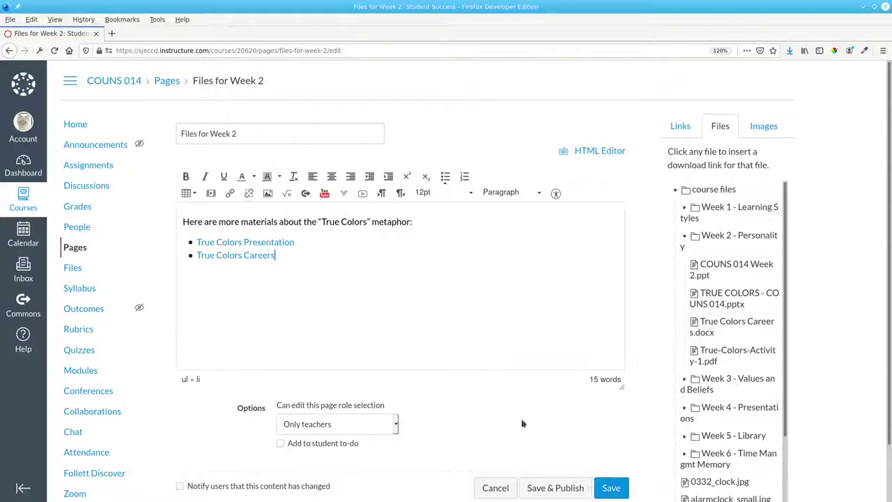
left_click(538, 486)
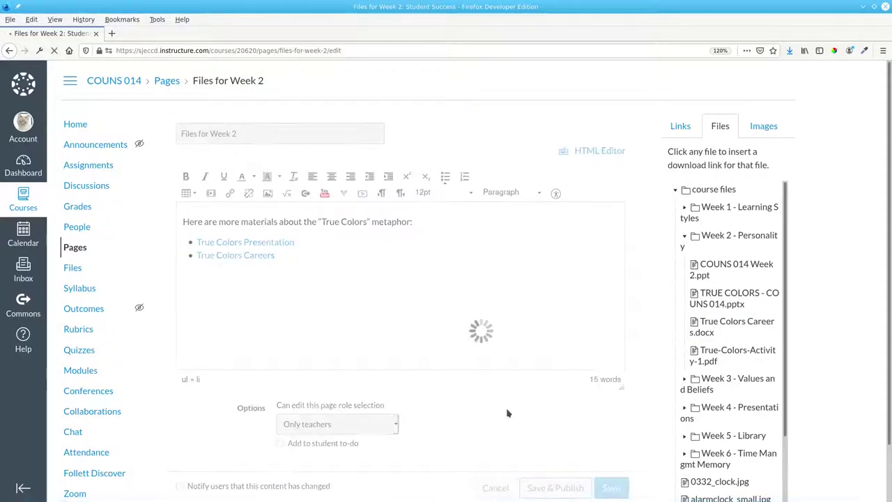
Switch to Student View from course Settings and go to the course contents
left_click(83, 485)
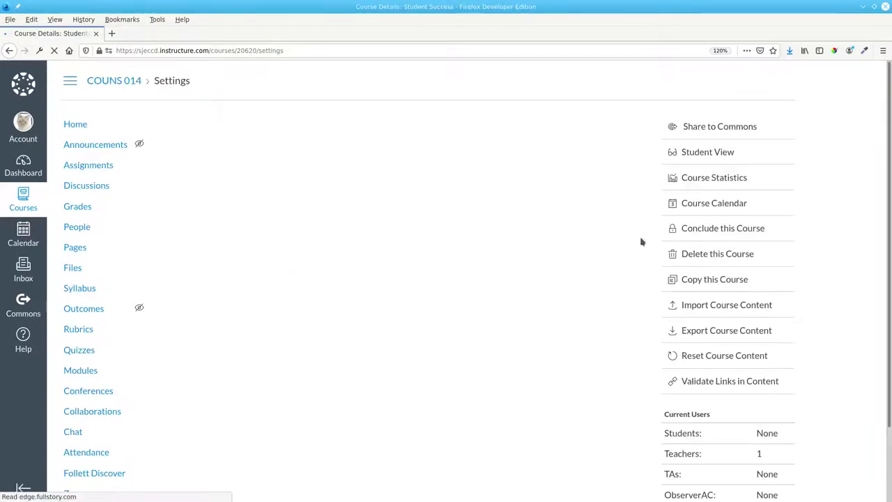
left_click(698, 154)
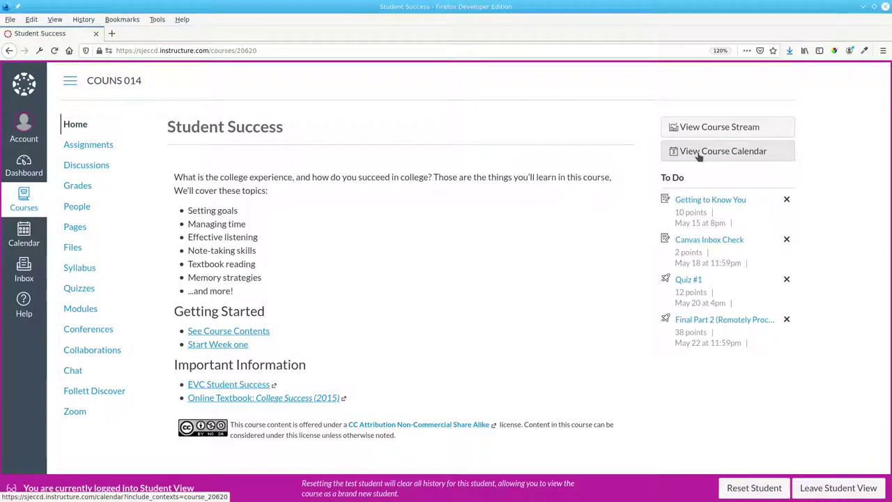
left_click(255, 331)
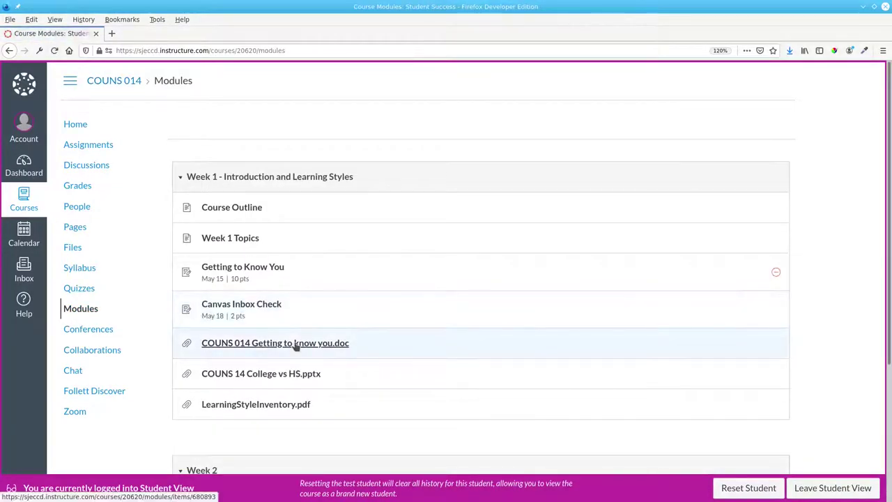
Open Getting to know you.doc, advance to the next item, then scroll Modules down to Week 2
left_click(295, 343)
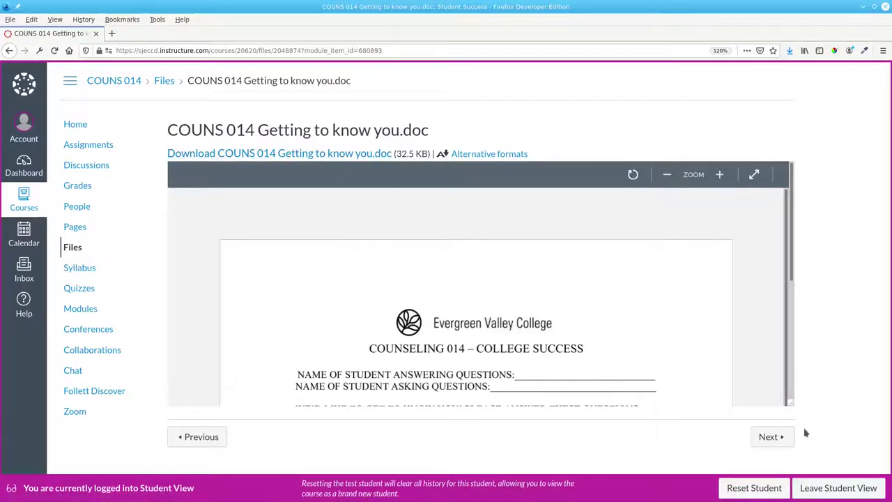
left_click(766, 436)
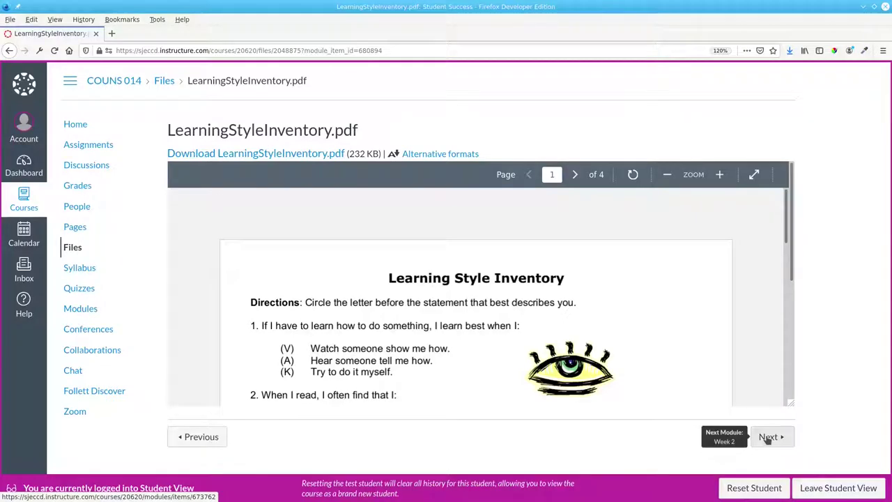
left_click(91, 311)
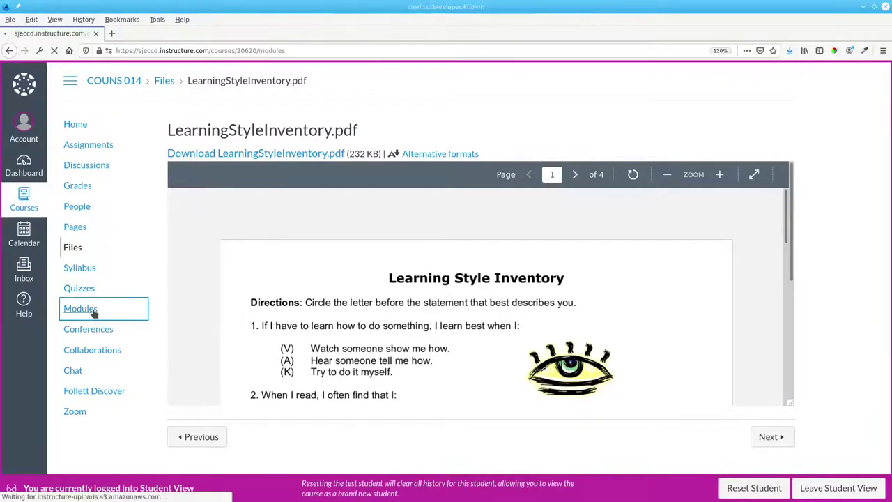
scroll(829, 244, "down", 5)
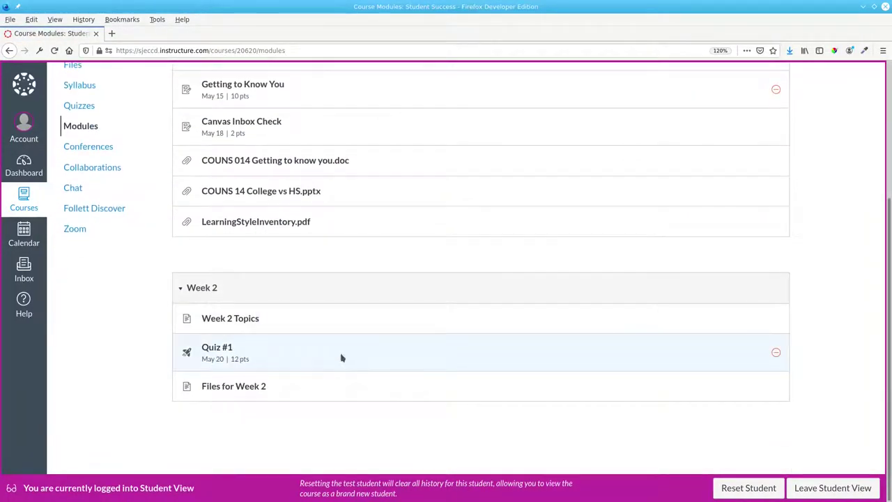
As a student, open Files for Week 2 and test the True Colors Presentation link's download and preview options
left_click(243, 392)
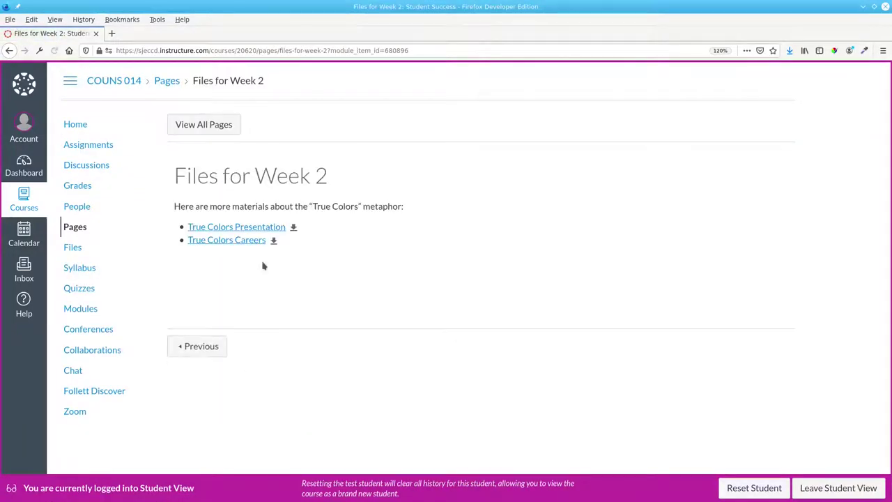
left_click(249, 230)
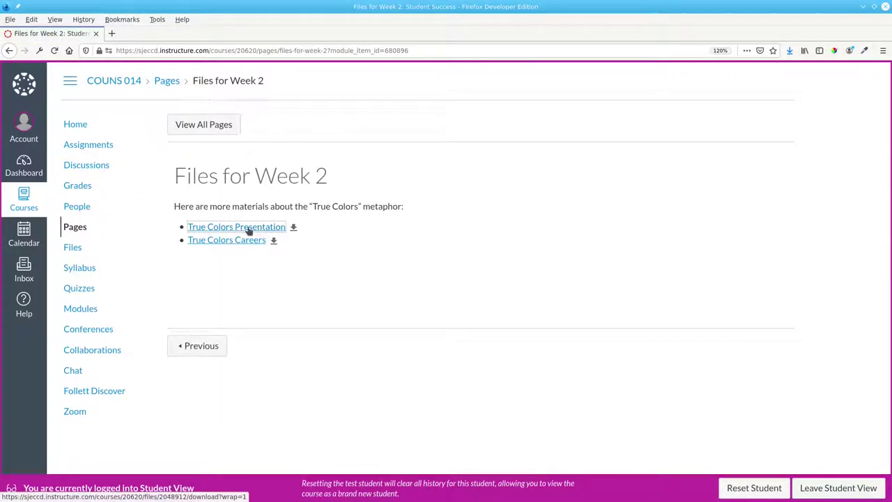
left_click(510, 276)
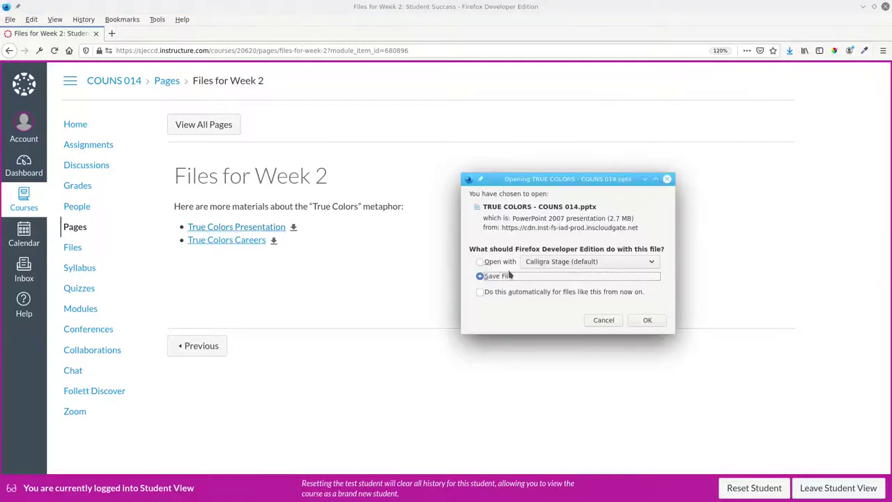
left_click(604, 320)
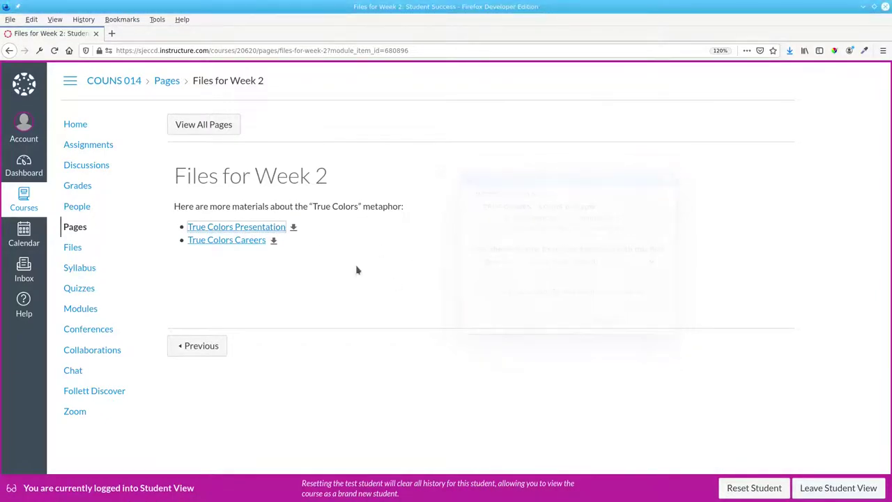
left_click(293, 229)
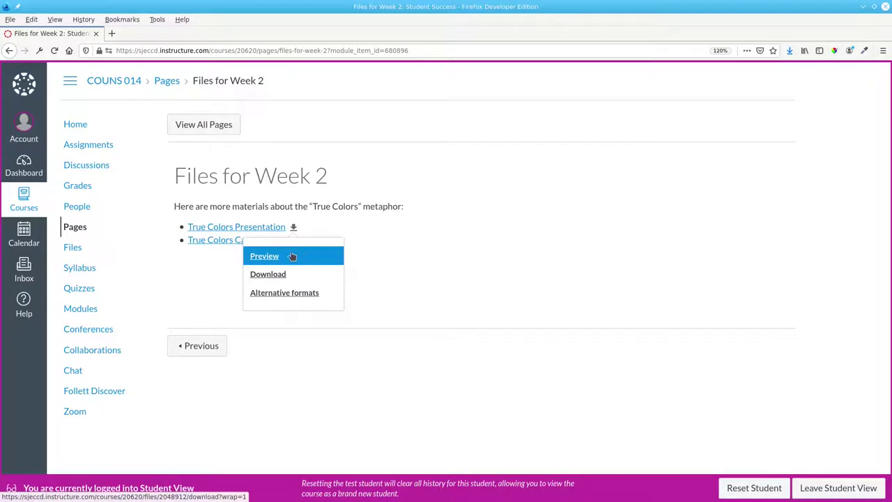